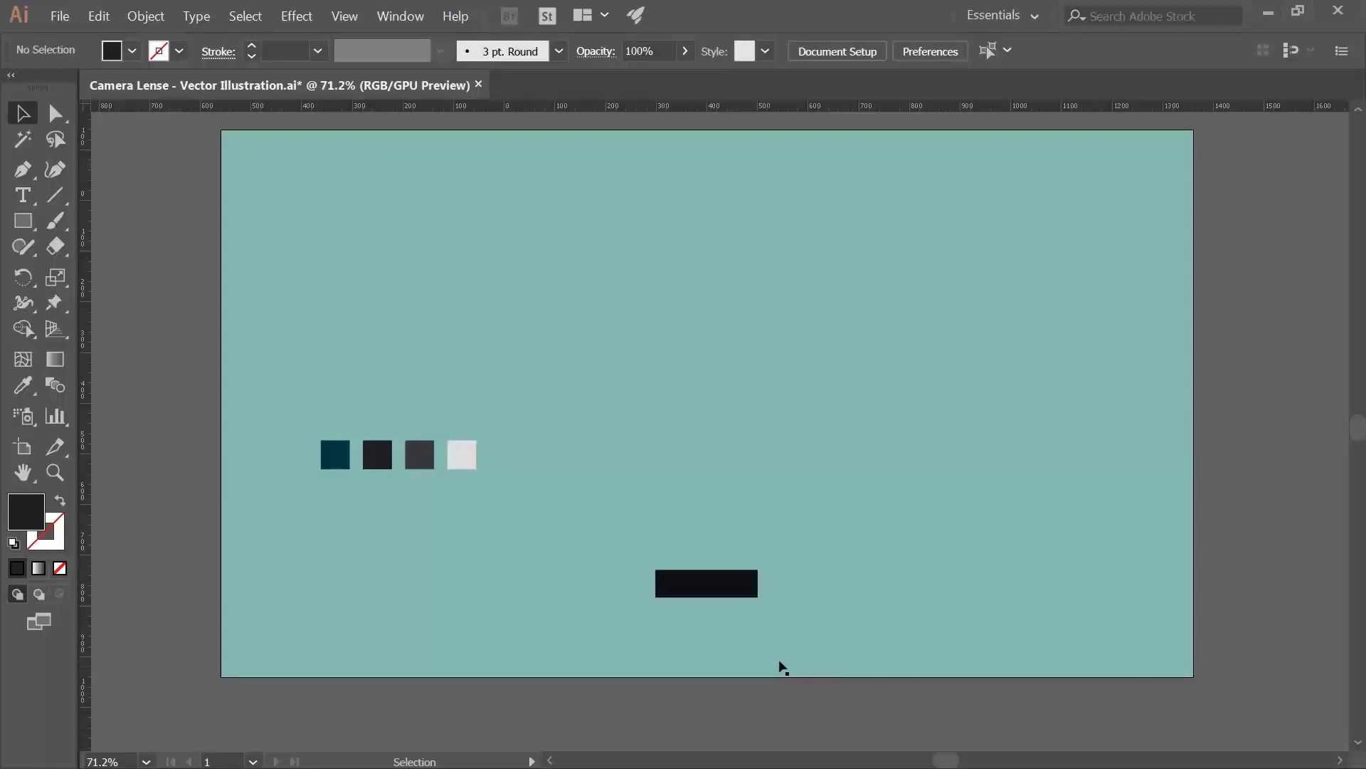
# Build the lens base from a vertically ribbed dark rectangle with two progressively wider bands above it, joined by darker inverted trapezoids.
pyautogui.press('z')
pyautogui.moveTo(714, 606); pyautogui.dragTo(954, 562)
pyautogui.press('v')
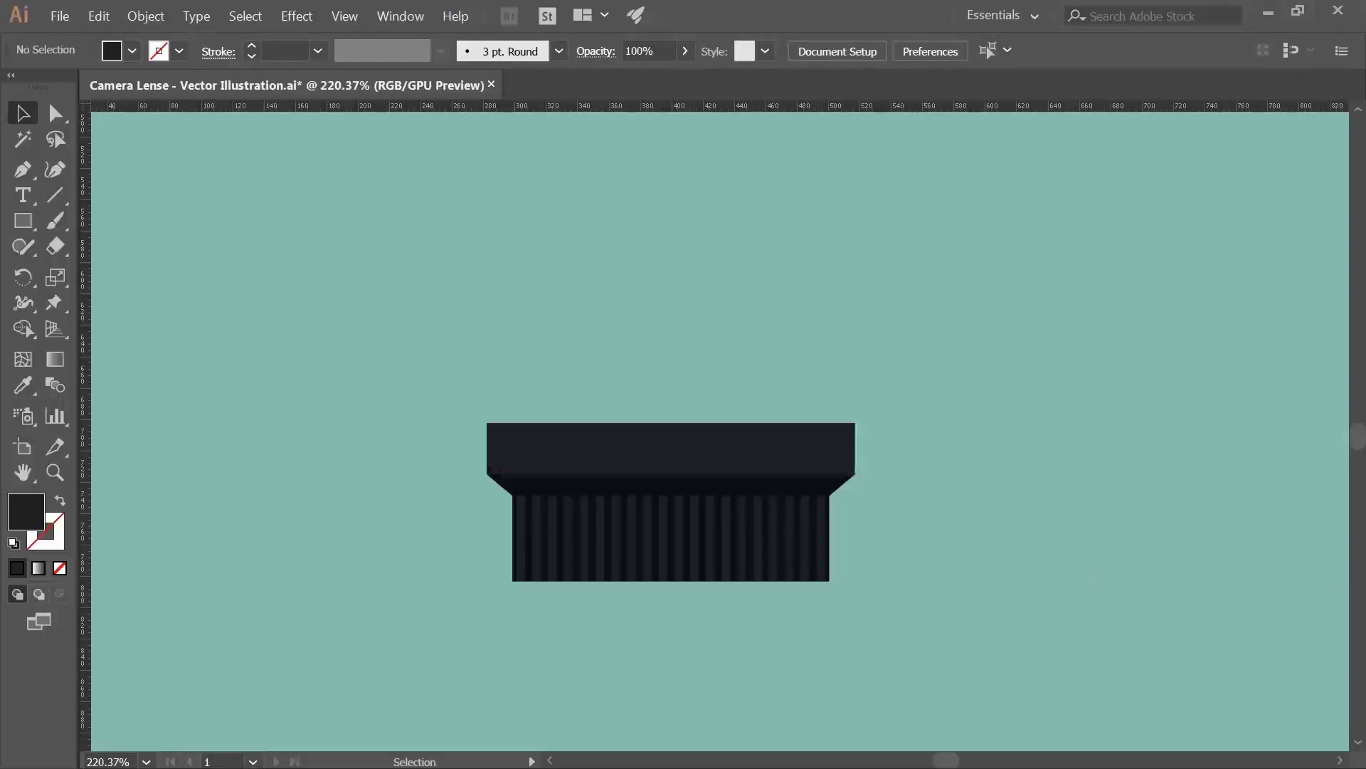
pyautogui.click(834, 452)
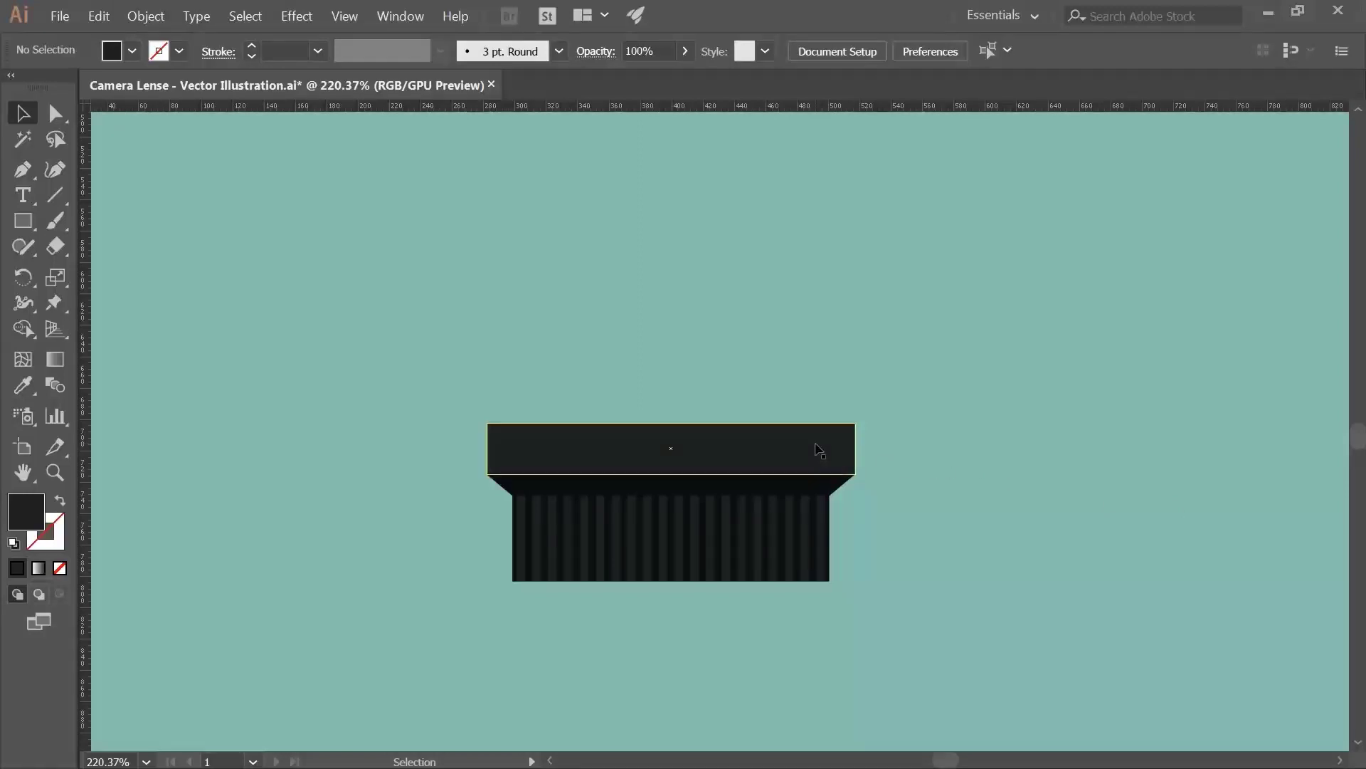
pyautogui.click(908, 484)
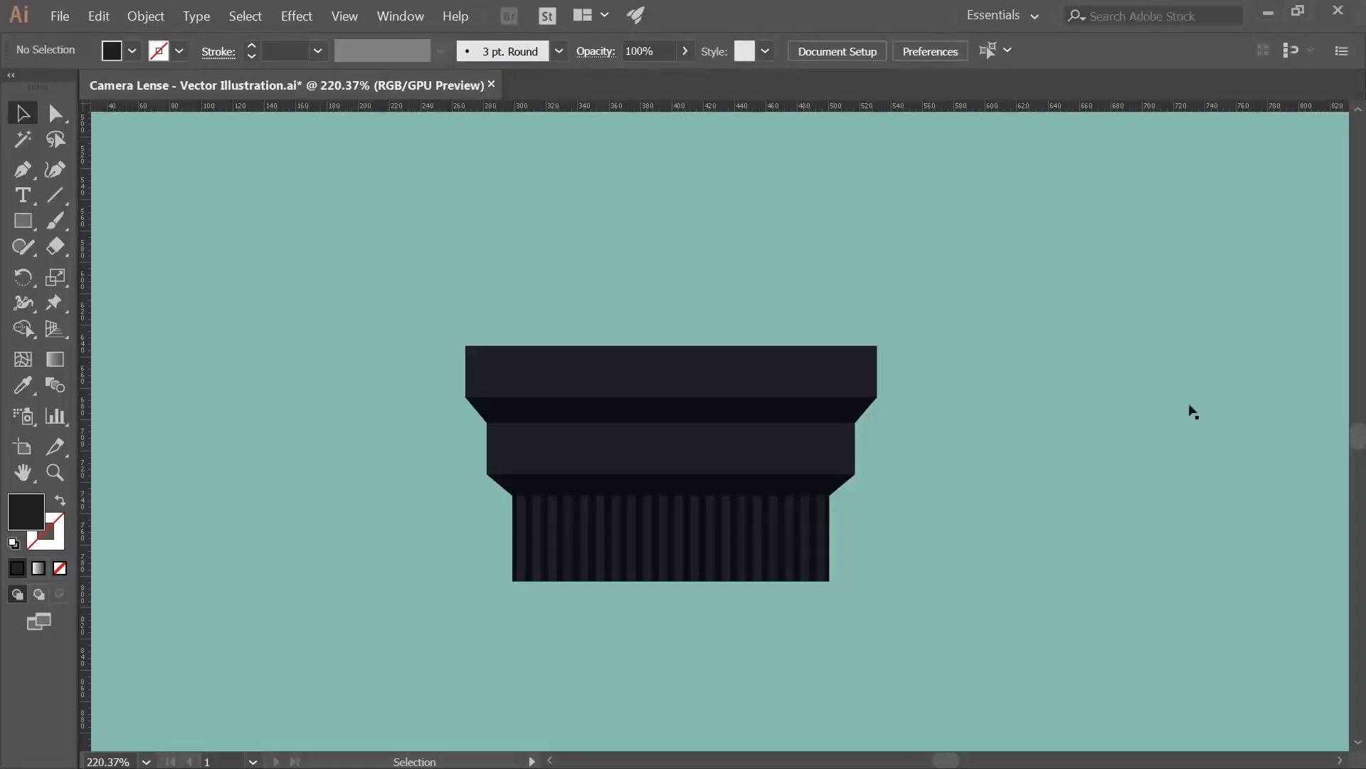
# Extend the lens upward with a flared section, a vertically ribbed ring, and a tall dark barrel containing a small darker inset rectangle.
pyautogui.scroll(3, 1189, 408)
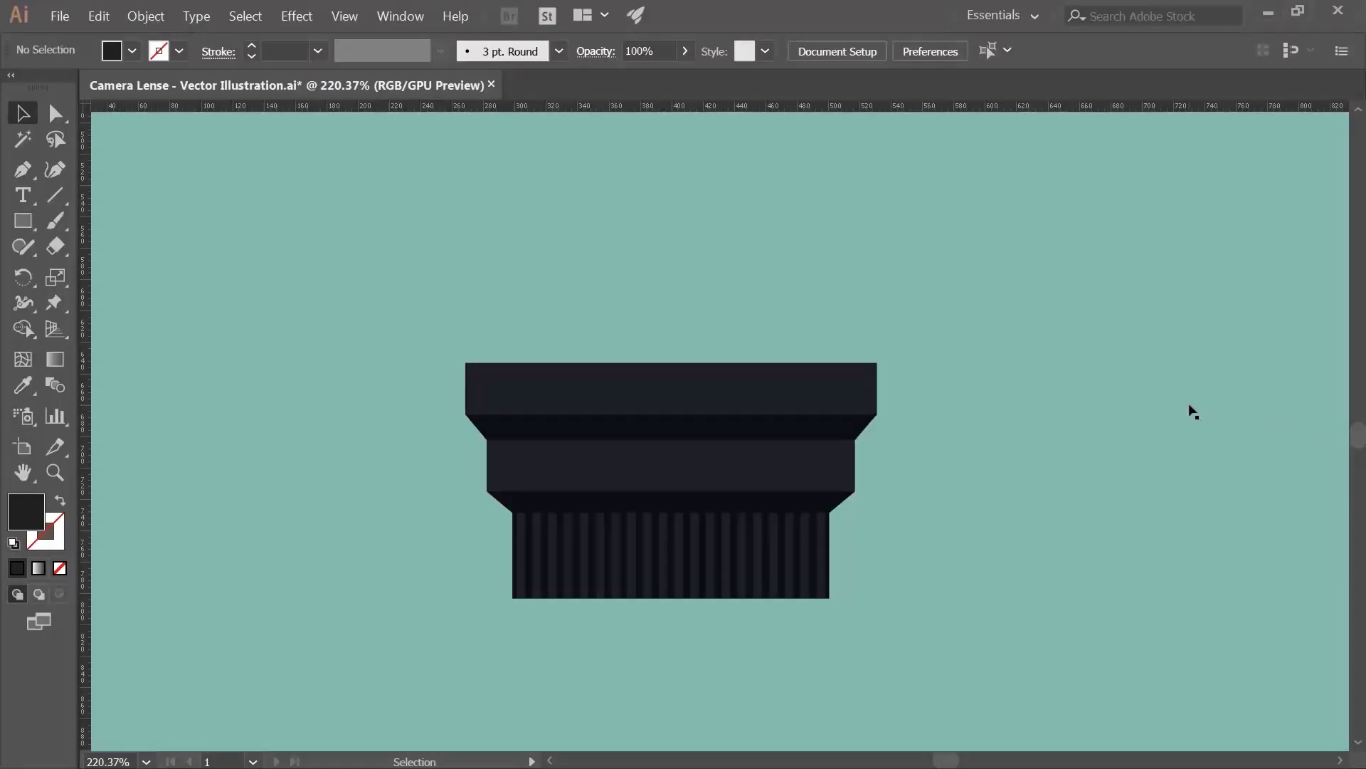
pyautogui.scroll(2, 1193, 411)
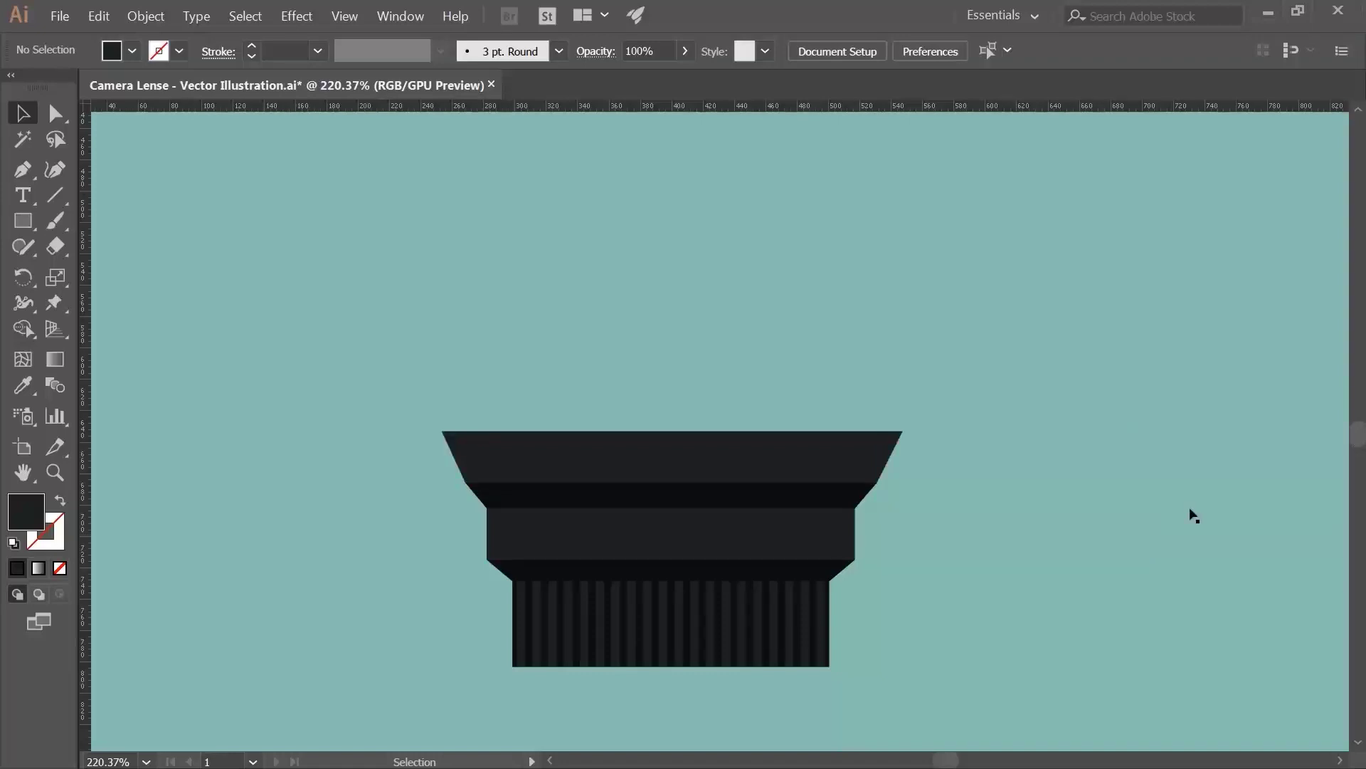
pyautogui.scroll(2, 1162, 530)
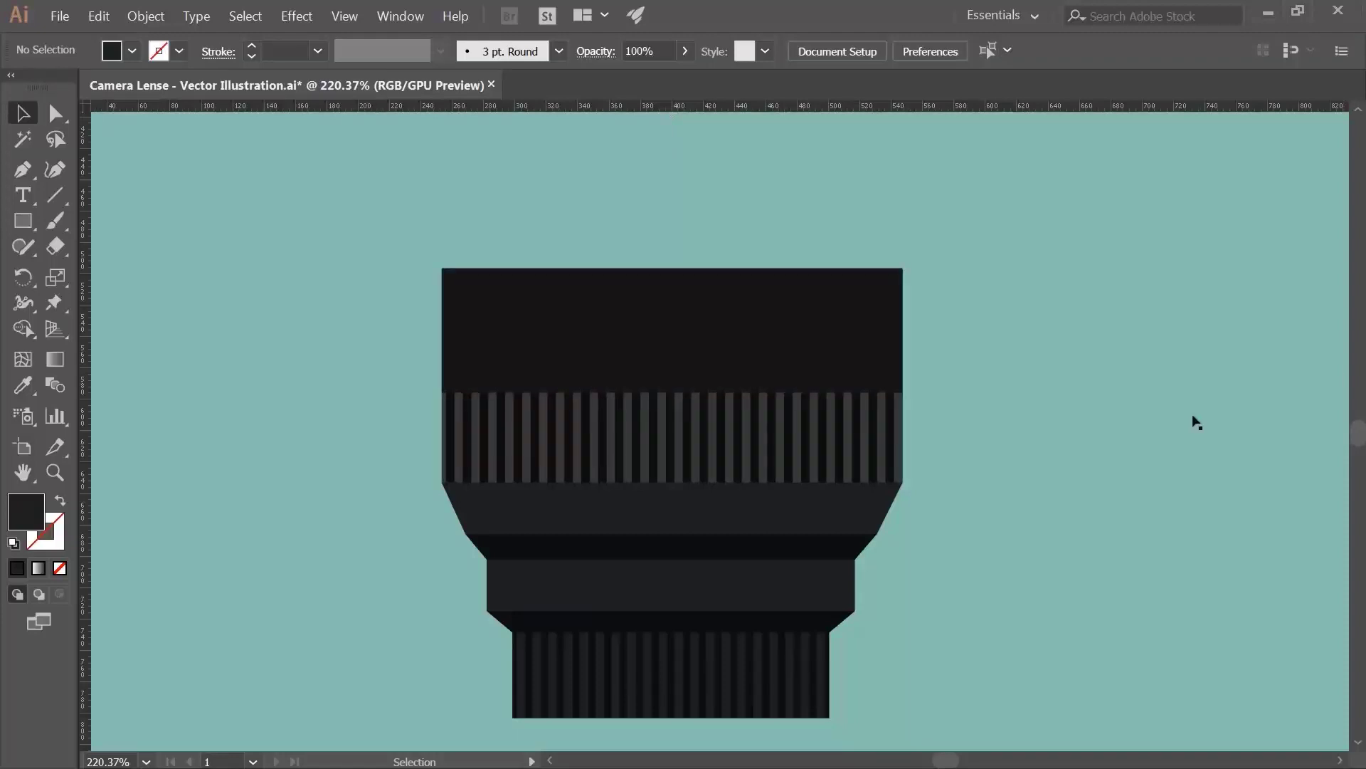
pyautogui.scroll(3, 1107, 446)
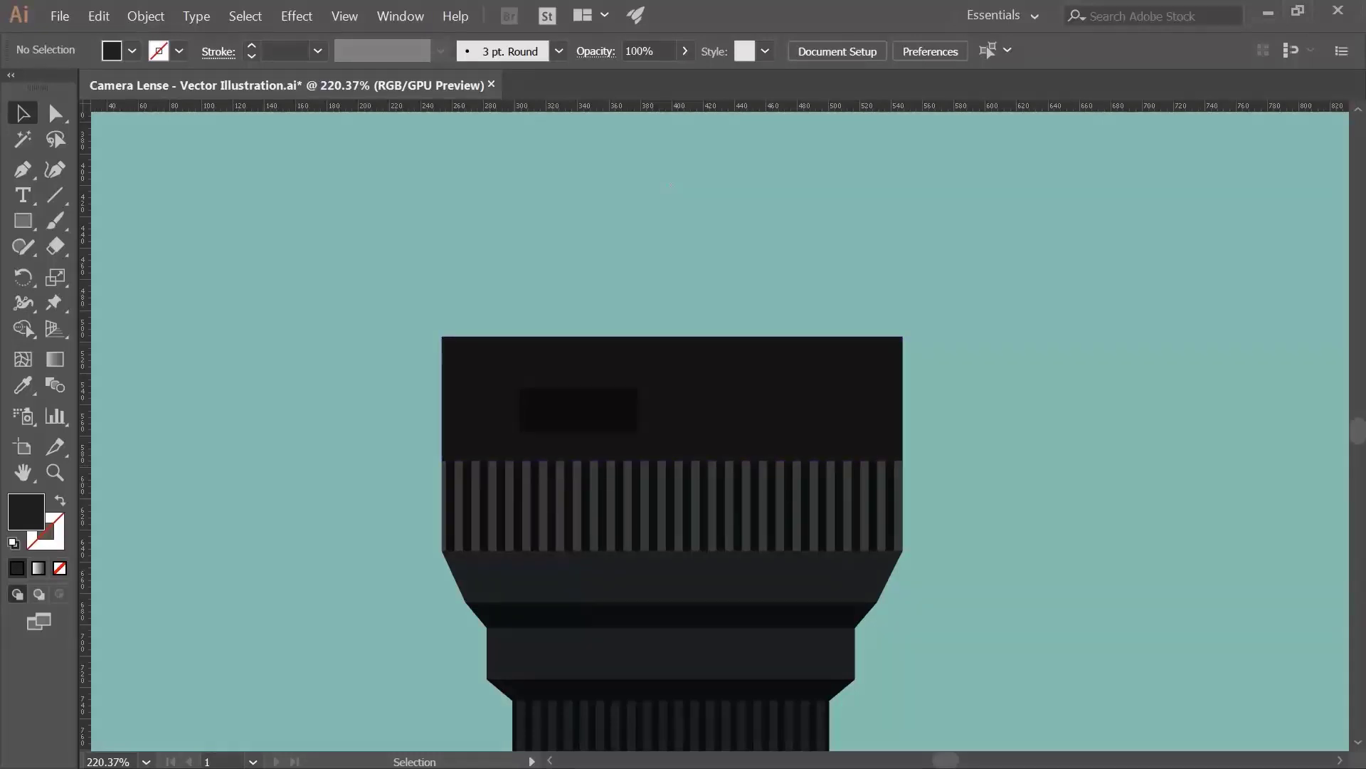
# Decorate the barrel with two dark inset panels holding rounded gold bars, plus small white rounded marks and a green circle.
pyautogui.press('z')
pyautogui.moveTo(568, 395); pyautogui.dragTo(570, 452)
pyautogui.press('v')
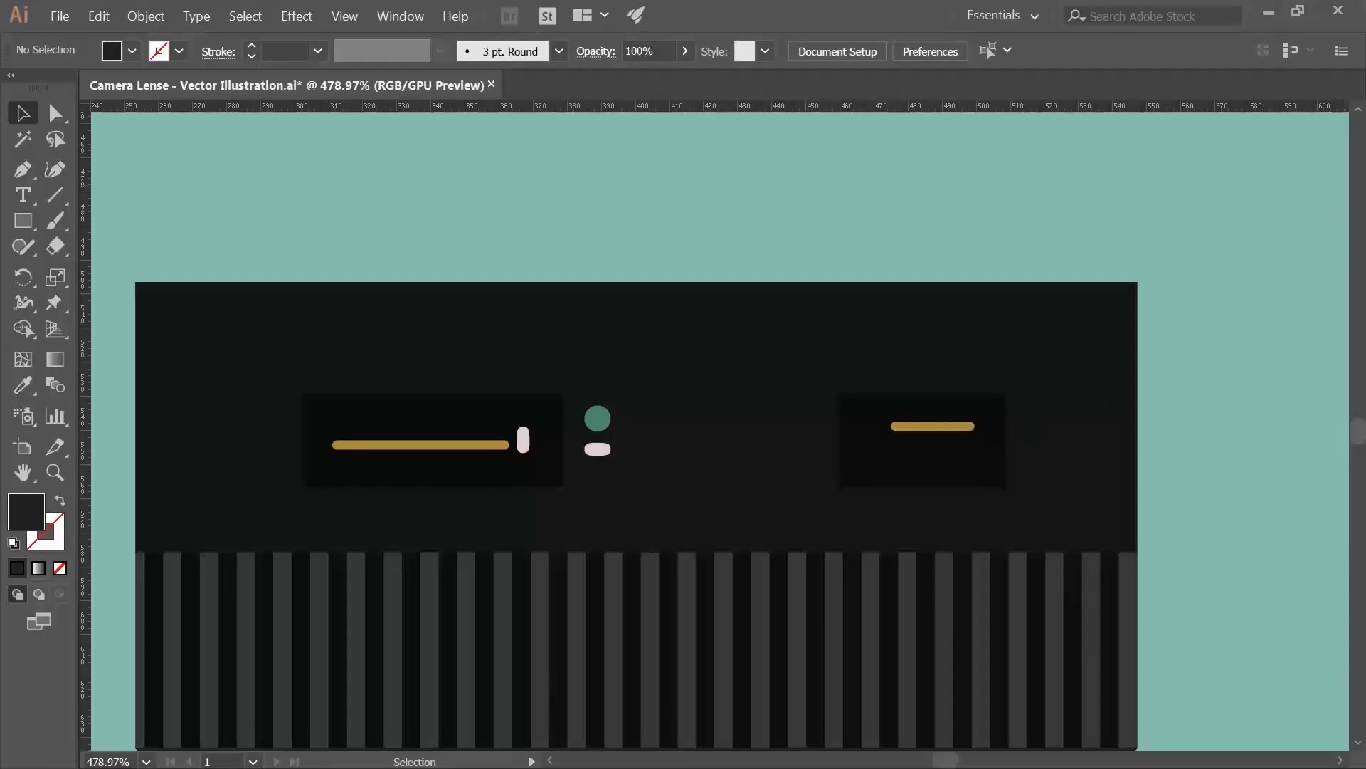
# Add a row of four red dots to the barrel and a vertically ribbed ring with tapered edges above it.
pyautogui.click(457, 343)
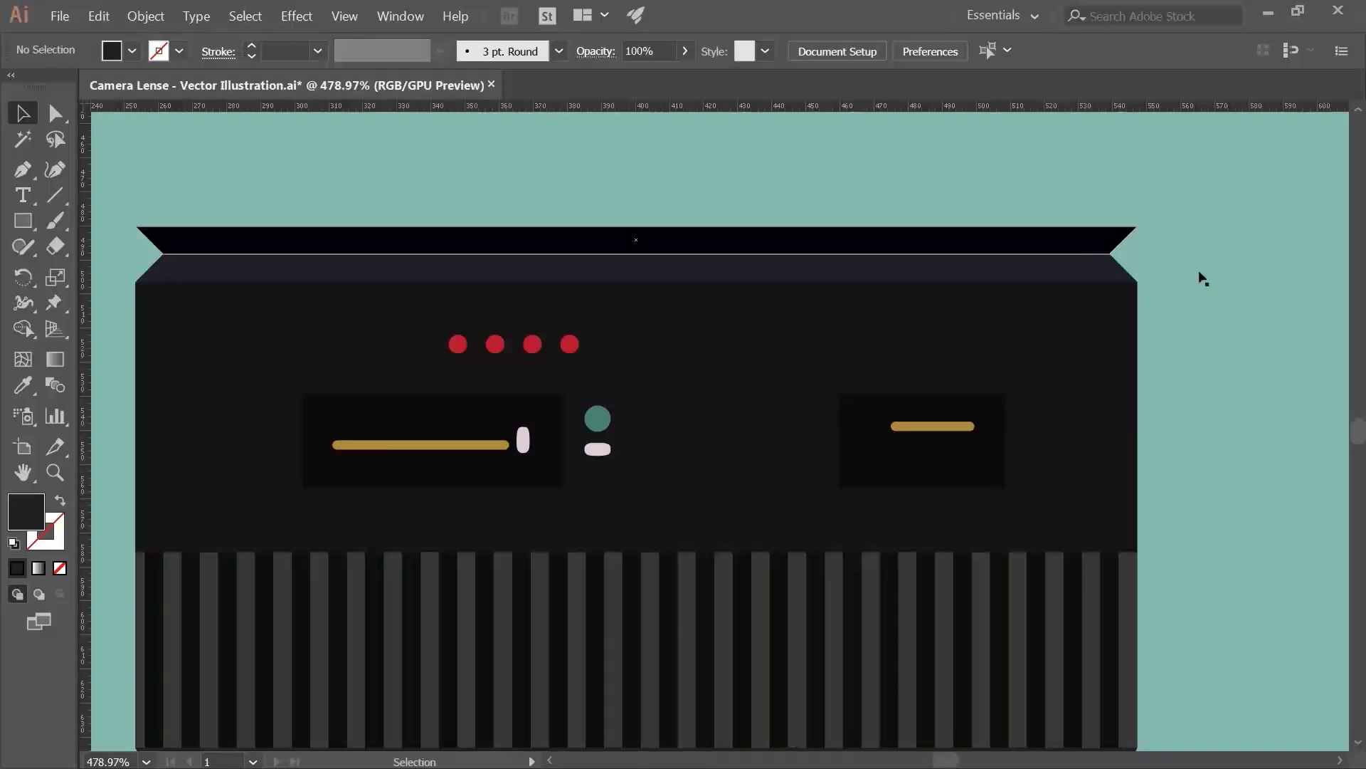
pyautogui.scroll(5, 1242, 381)
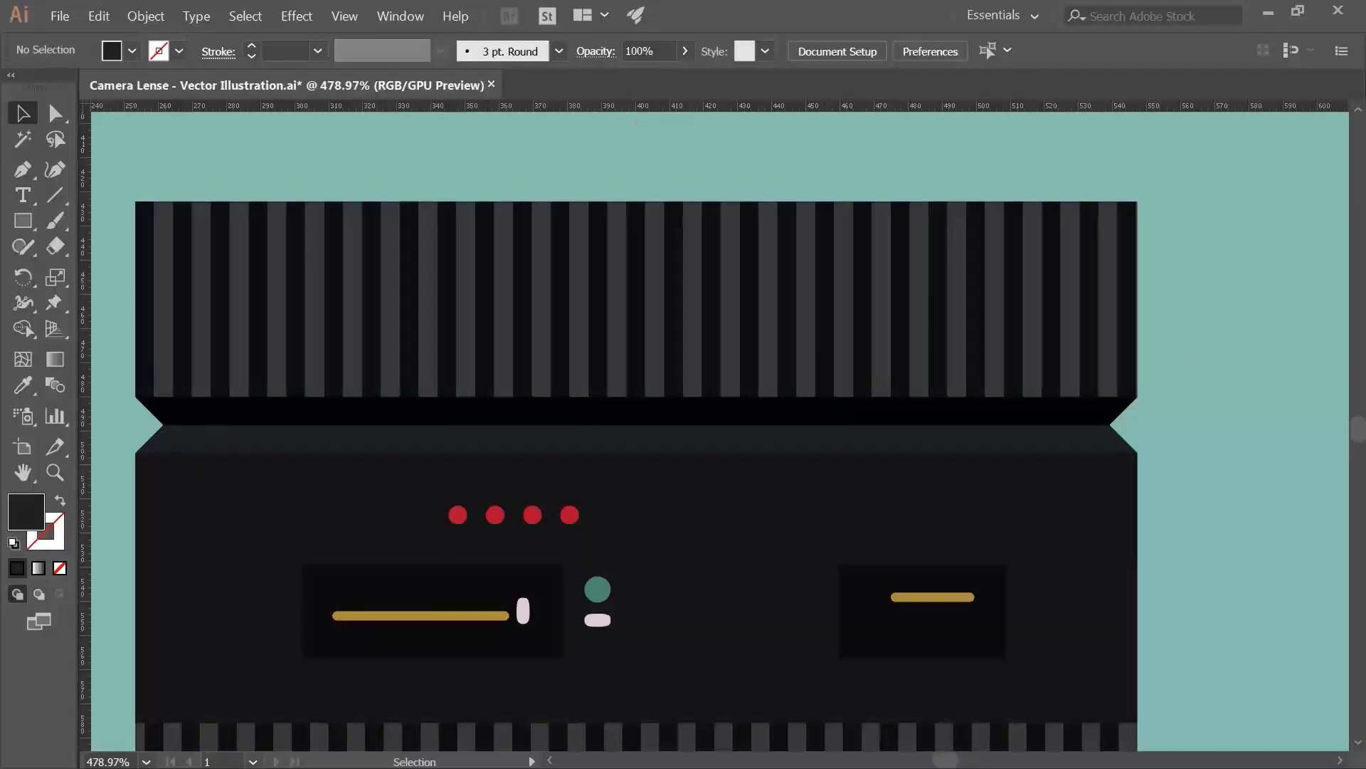
pyautogui.scroll(5, 1180, 370)
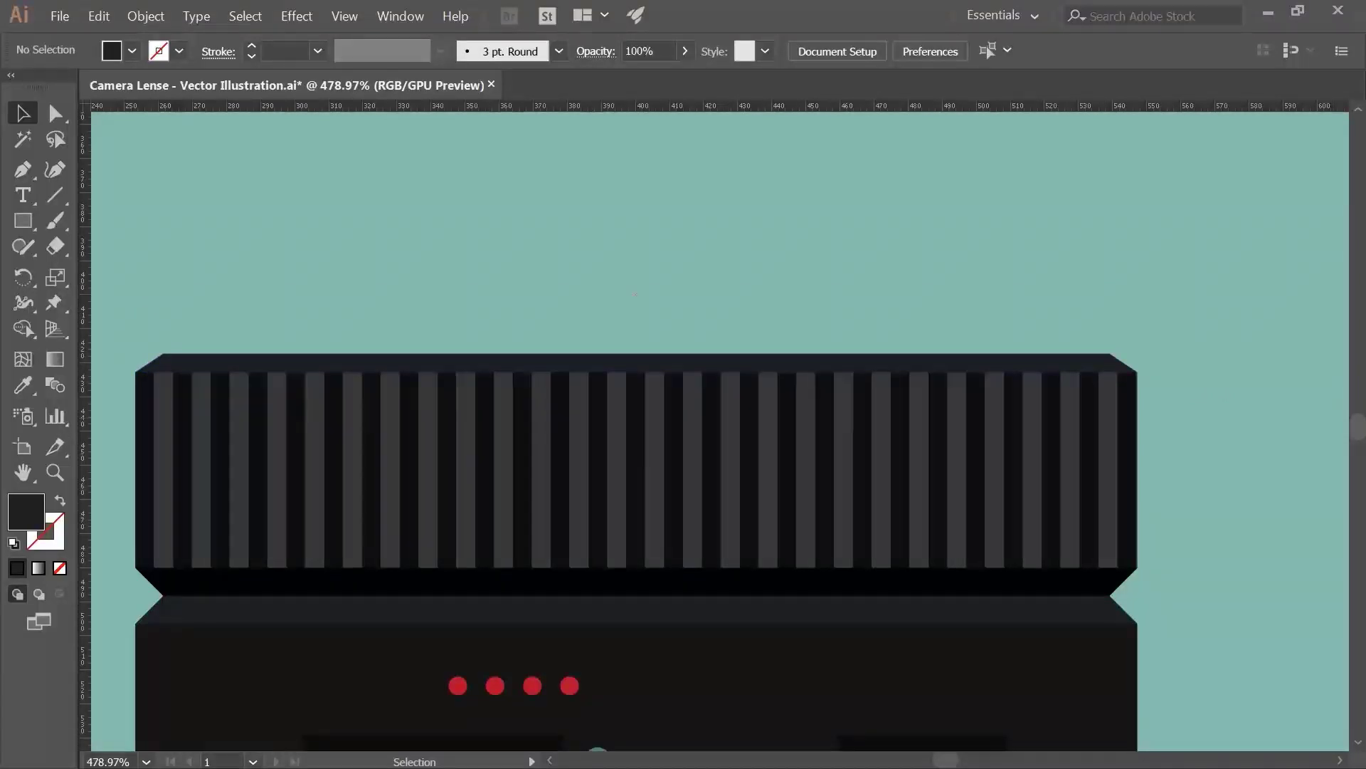
# Draw a narrower dark rectangle above the ribbed ring and give it a rounded dark-teal label with two white vertical bars and a small white mark.
pyautogui.hotkey('ctrl', 'z')
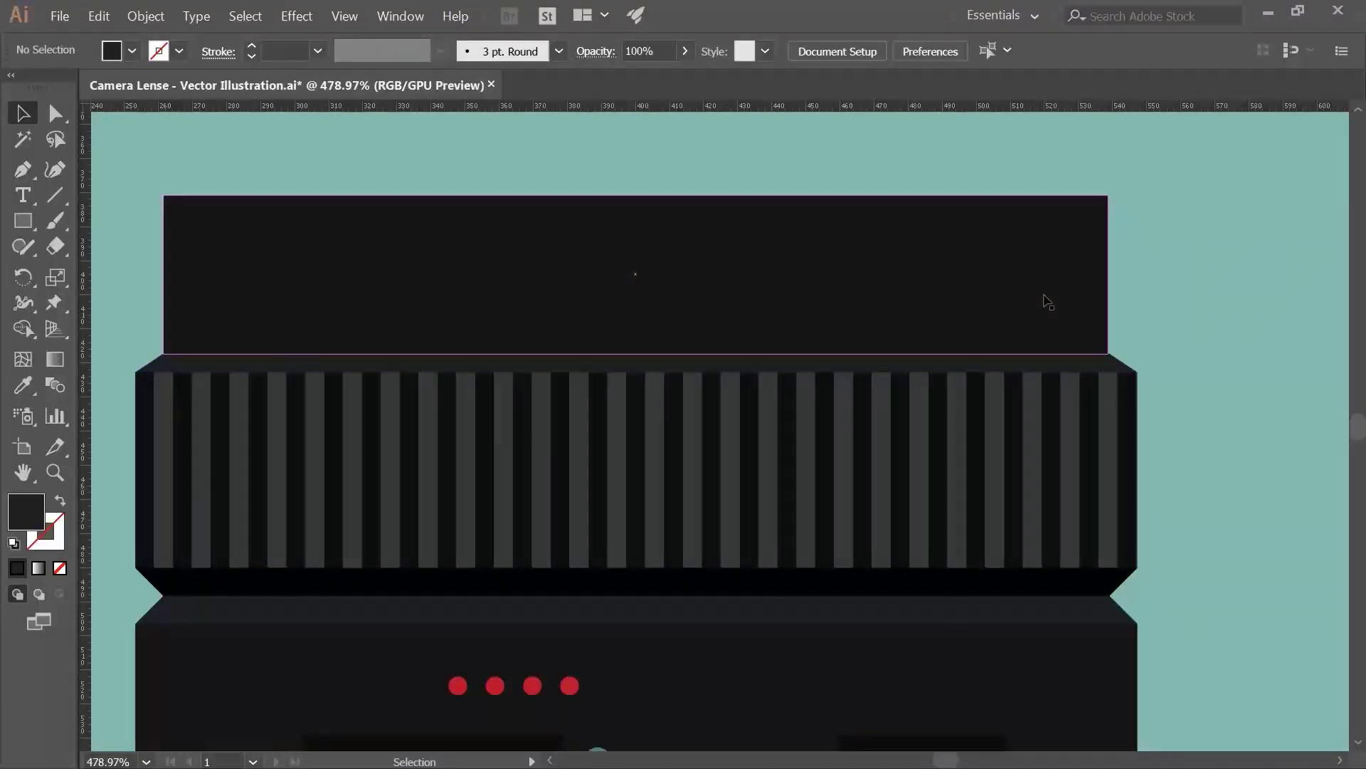
pyautogui.hotkey('ctrl', 'z')
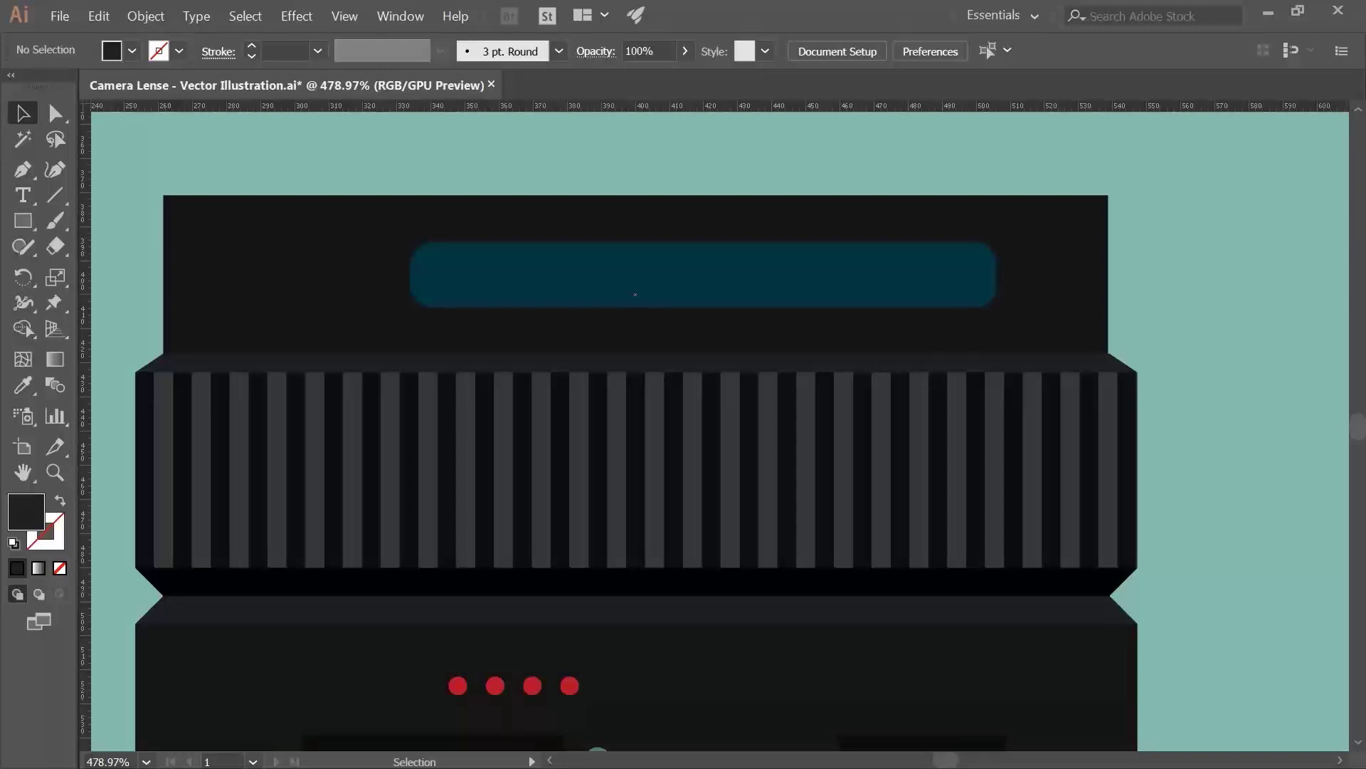
pyautogui.hotkey('ctrl', 'z')
pyautogui.hotkey('ctrl', 'z')
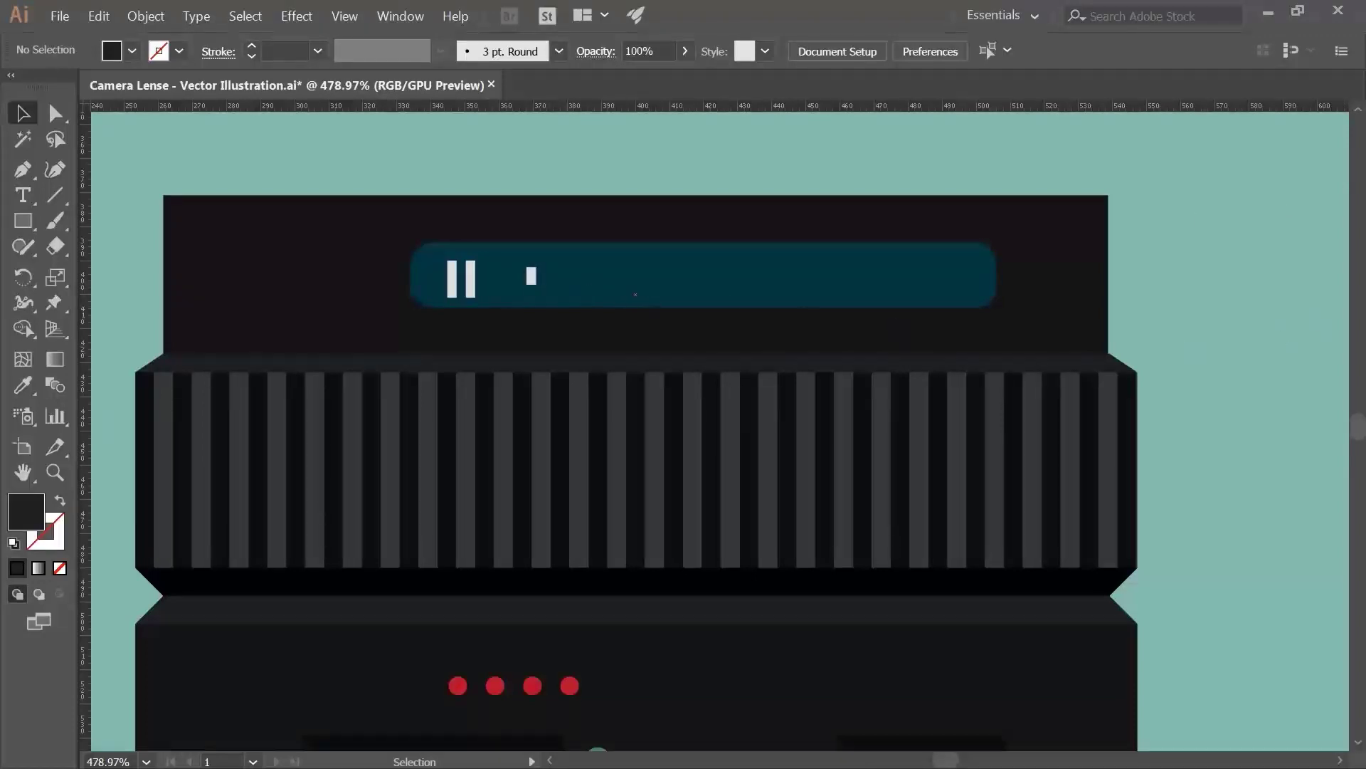
# Repeat the duplication of the small white mark to form a row of eight across the teal label.
pyautogui.hotkey('ctrl', 'd')
pyautogui.hotkey('ctrl', 'd')
pyautogui.hotkey('ctrl', 'd')
pyautogui.hotkey('ctrl', 'd')
pyautogui.hotkey('ctrl', 'd')
pyautogui.hotkey('ctrl', 'd')
pyautogui.hotkey('ctrl', 'd')
# Complete the label with white bars, a square, a red rounded mark and four circles, and add a red stripe along the section's upper edge.
pyautogui.scroll(3, 1165, 342)
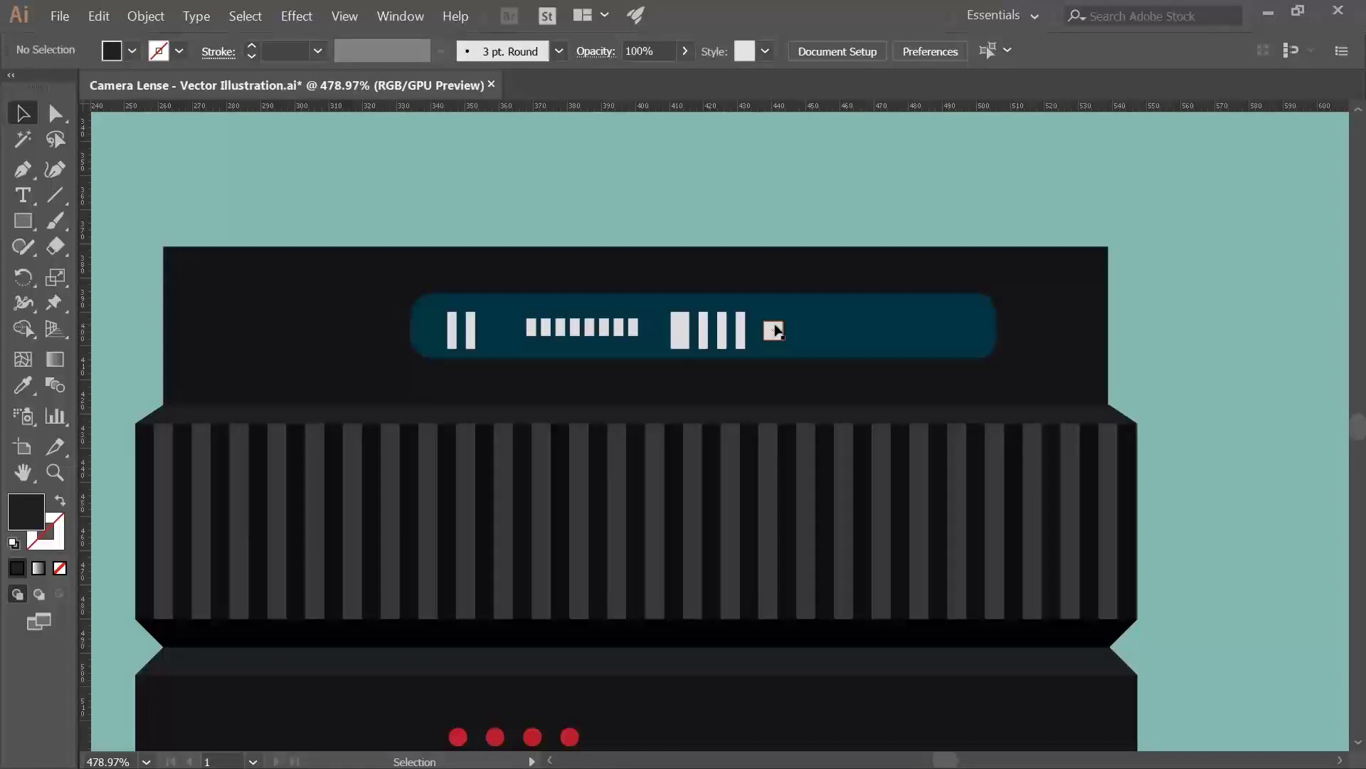
pyautogui.scroll(1, 1097, 316)
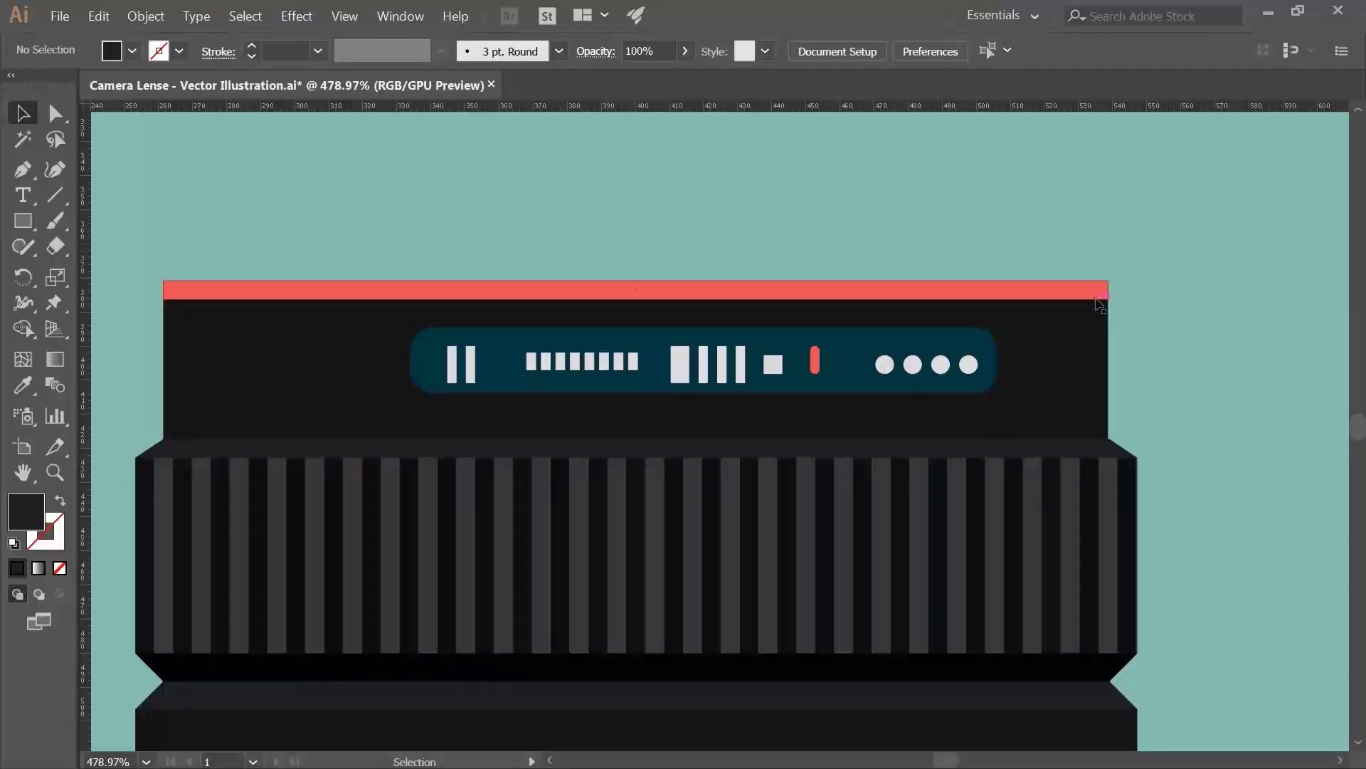
# Draw a thin black concave curve flaring outward from the left end of the red stripe.
pyautogui.press('z')
pyautogui.keyDown('alt'); pyautogui.click(1049, 244); pyautogui.keyUp('alt')
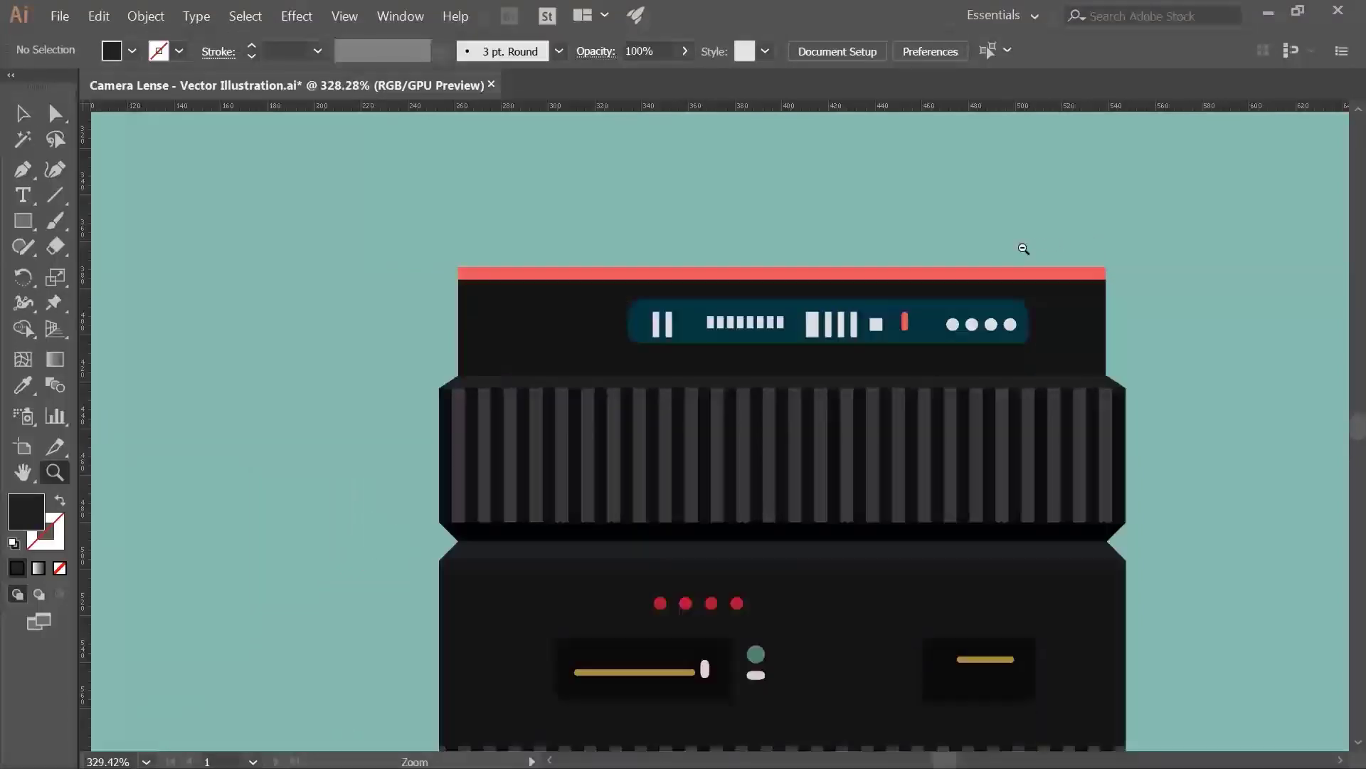
pyautogui.moveTo(930, 244); pyautogui.dragTo(881, 305)
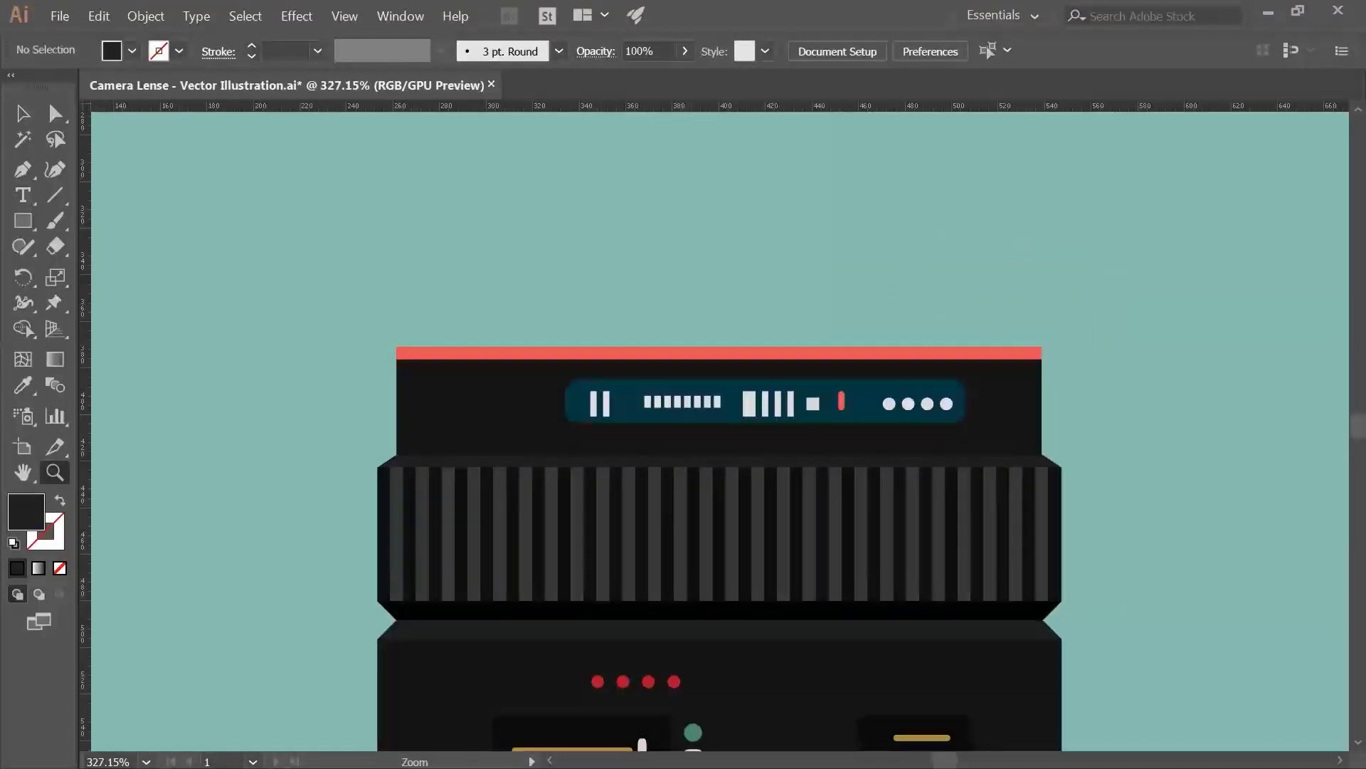
pyautogui.moveTo(307, 336); pyautogui.dragTo(366, 341)
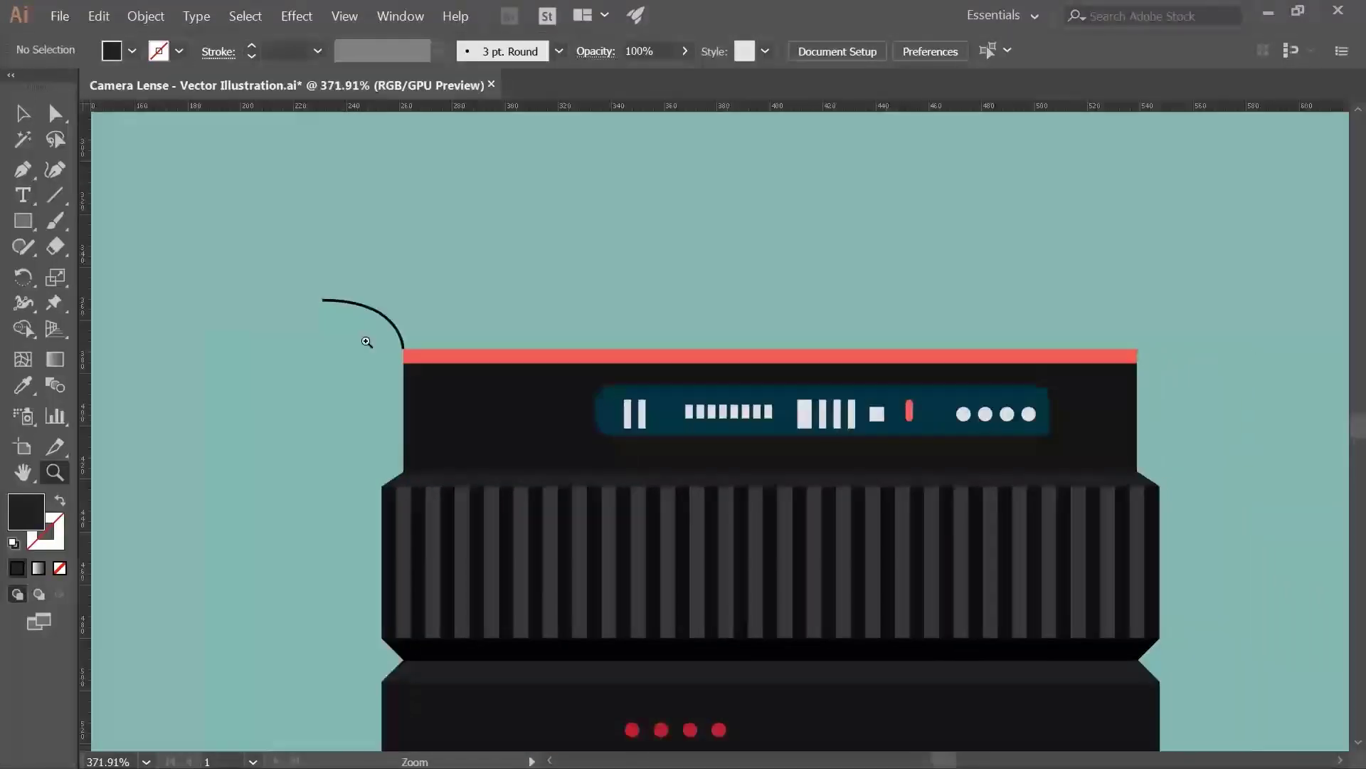
# Mirror the flared curve to the right end of the red stripe and join both curves into a black filled collar.
pyautogui.press('v')
pyautogui.moveTo(828, 318); pyautogui.dragTo(724, 319)
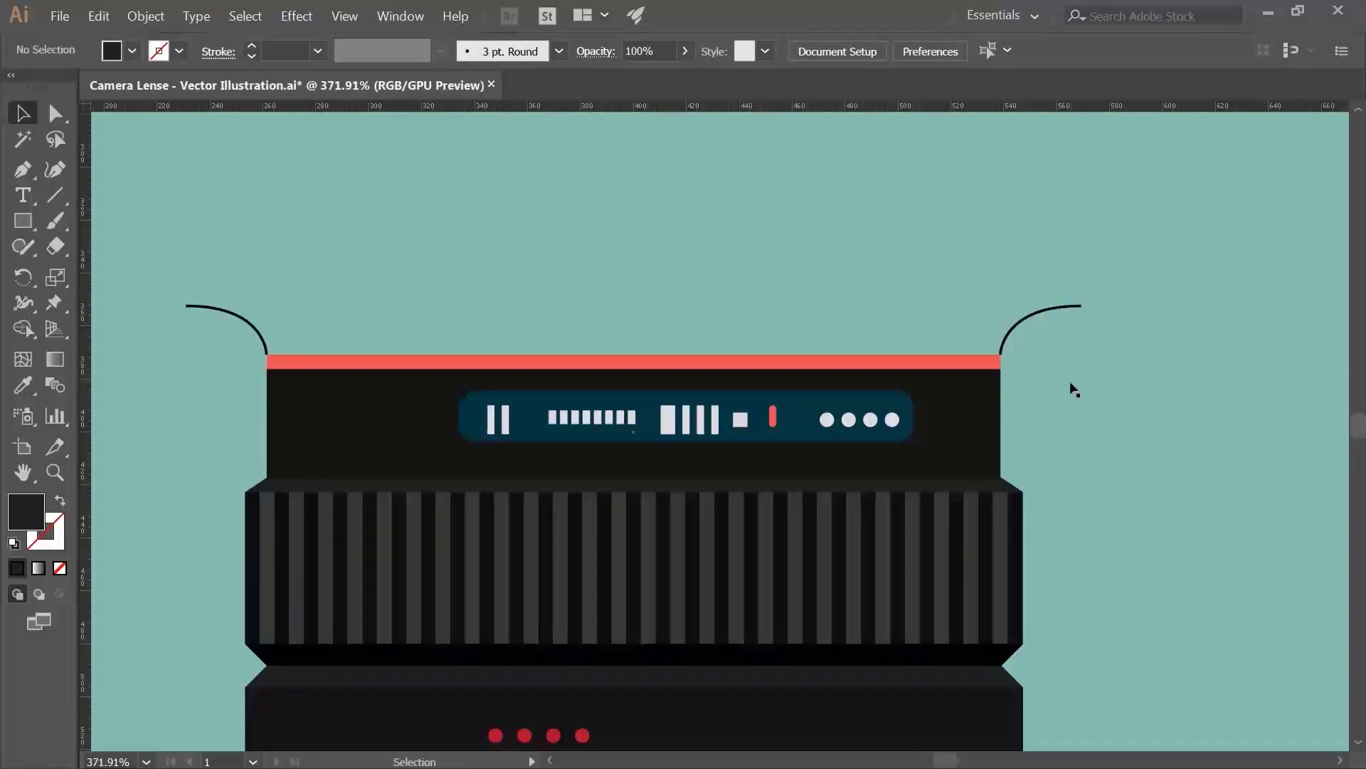
pyautogui.scroll(1, 1068, 387)
pyautogui.hscroll(-1, 1067, 387)
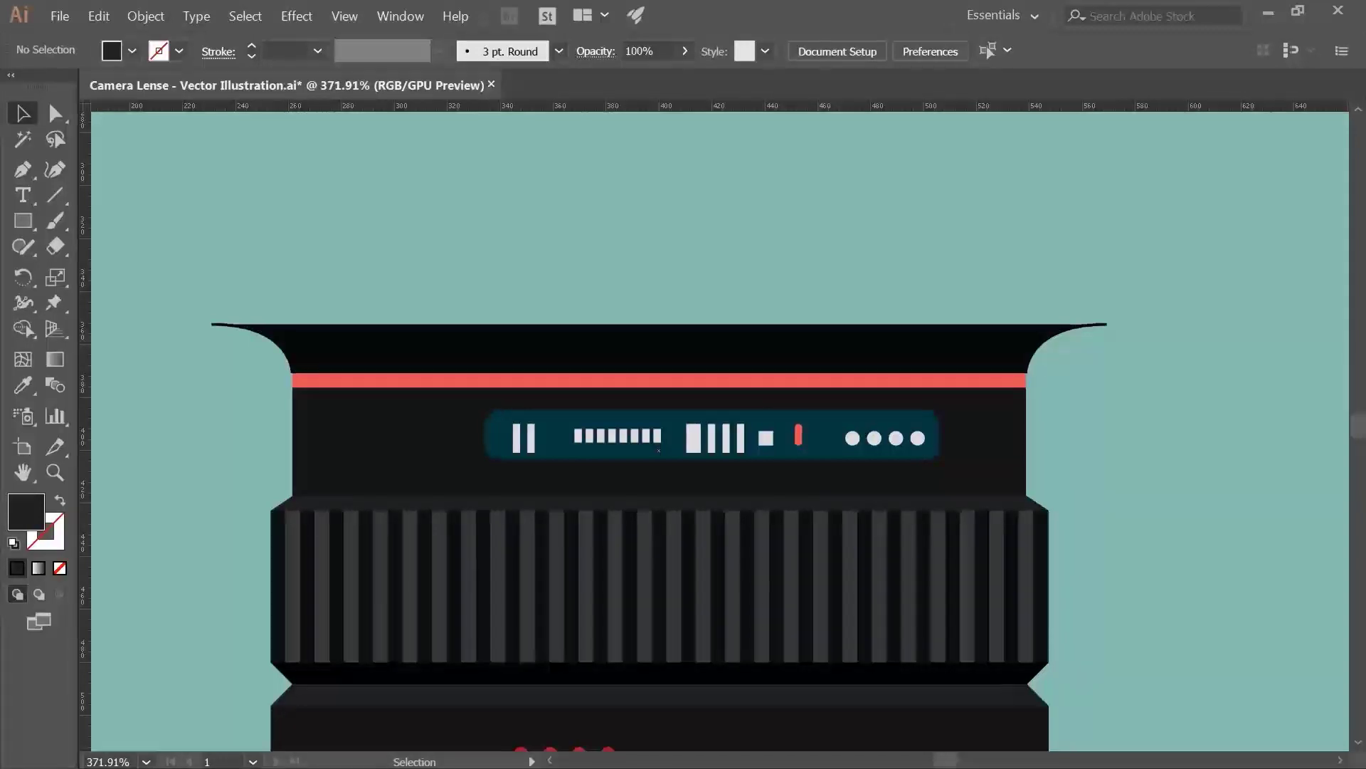
# Draw a long, slightly outward-slanting black line upward from the collar's left tip as the side of the lens hood.
pyautogui.moveTo(935, 210); pyautogui.dragTo(878, 368)
pyautogui.press('z')
pyautogui.moveTo(878, 368); pyautogui.dragTo(876, 526)
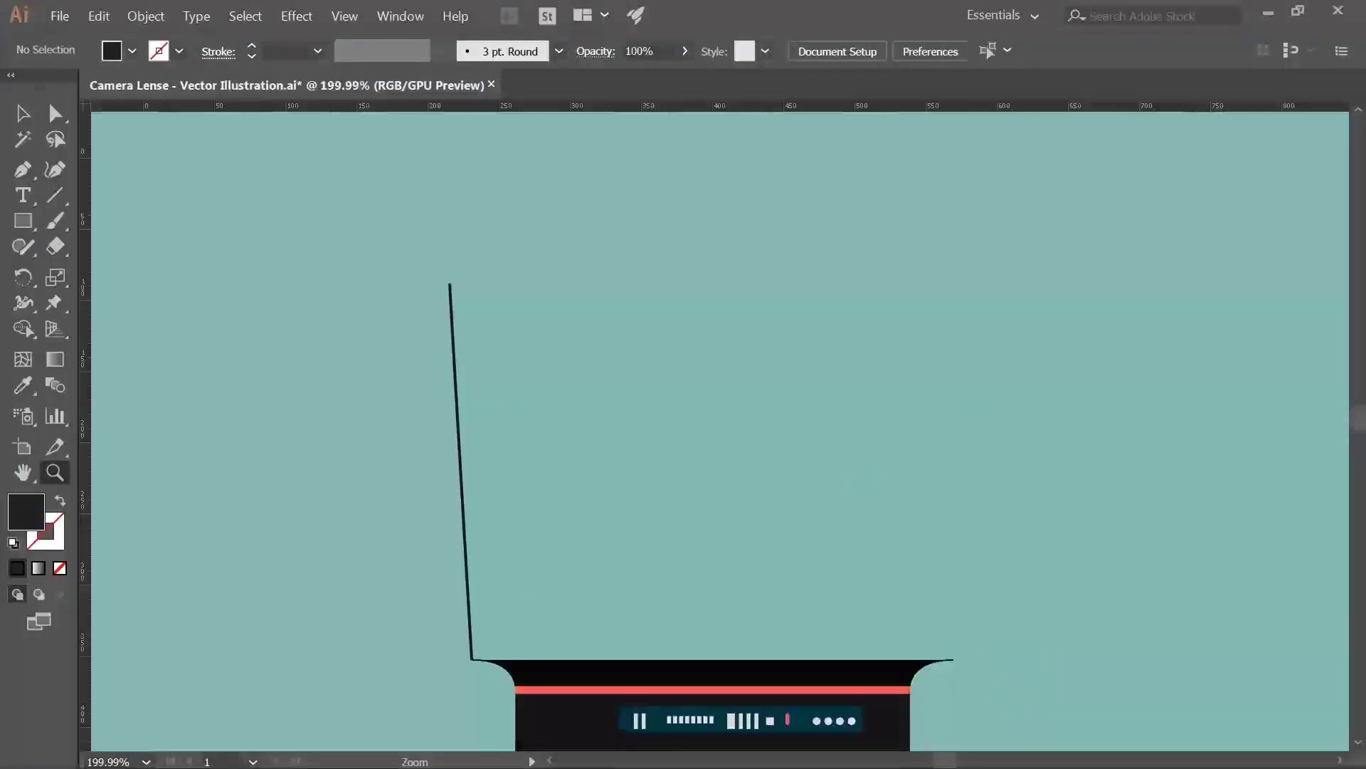